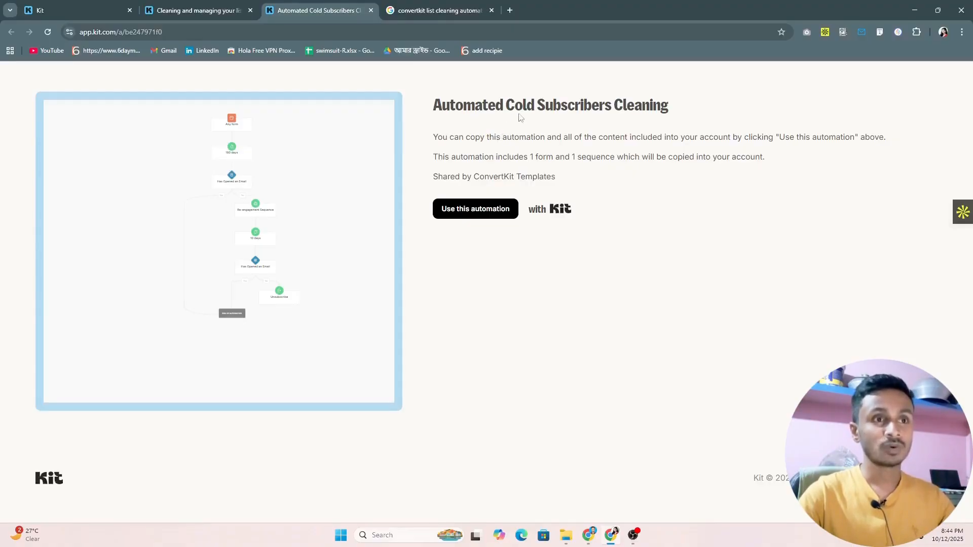
Read the title and description of the shared Automated Cold Subscribers Cleaning template and look at its share link.
drag(509, 105, 678, 109)
click(467, 138)
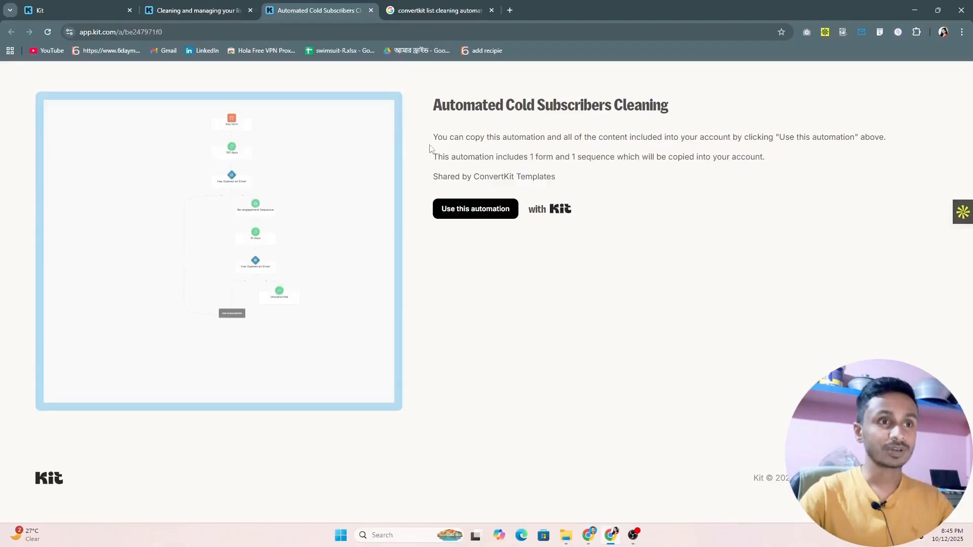
drag(434, 138, 490, 139)
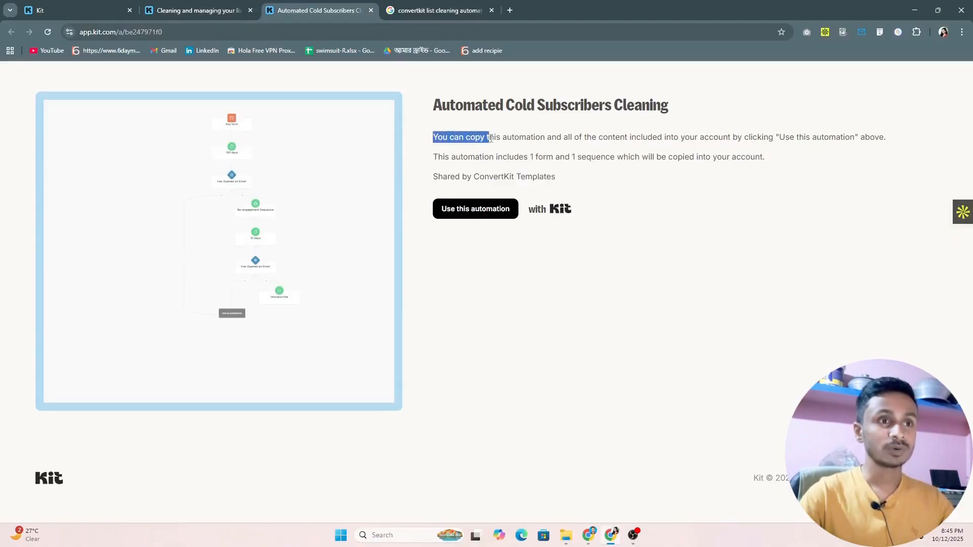
click(454, 136)
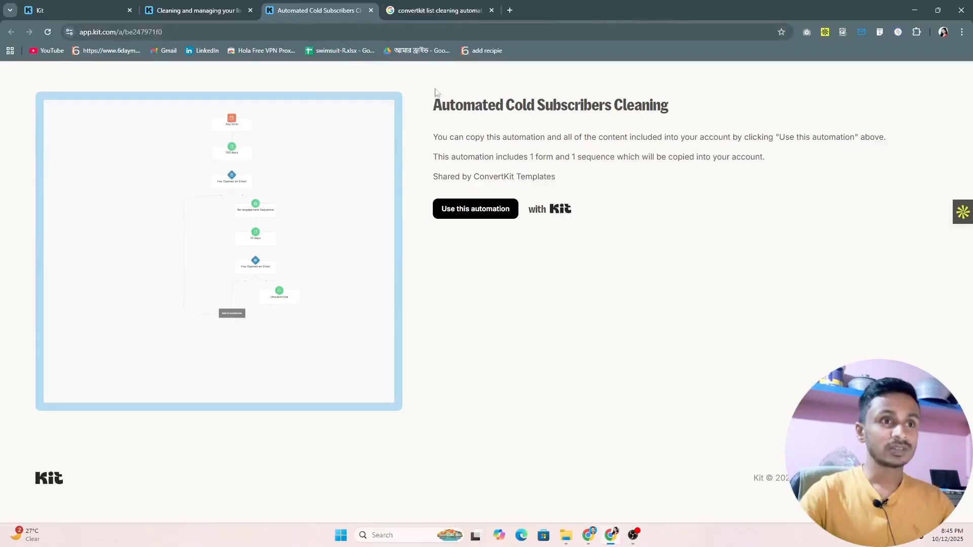
drag(433, 106, 671, 104)
click(504, 133)
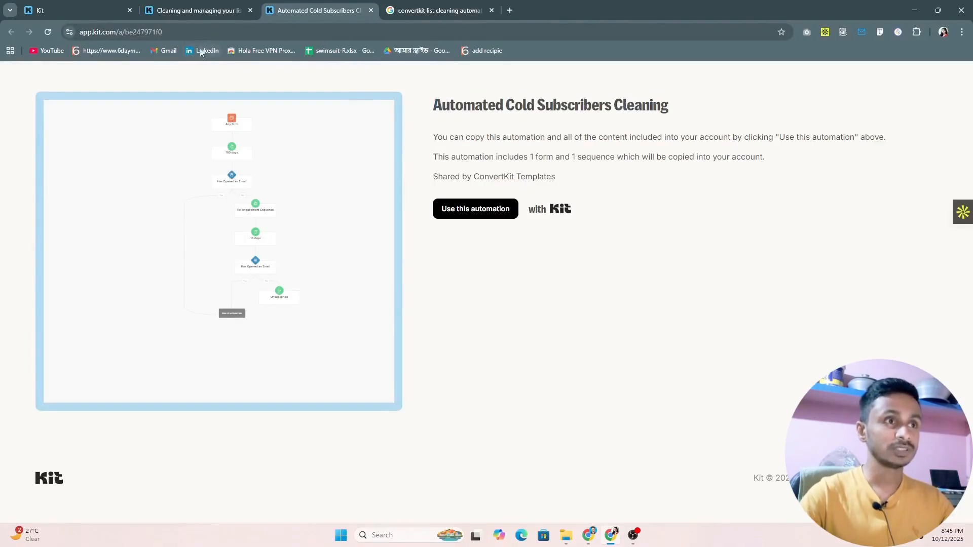
click(216, 32)
click(469, 133)
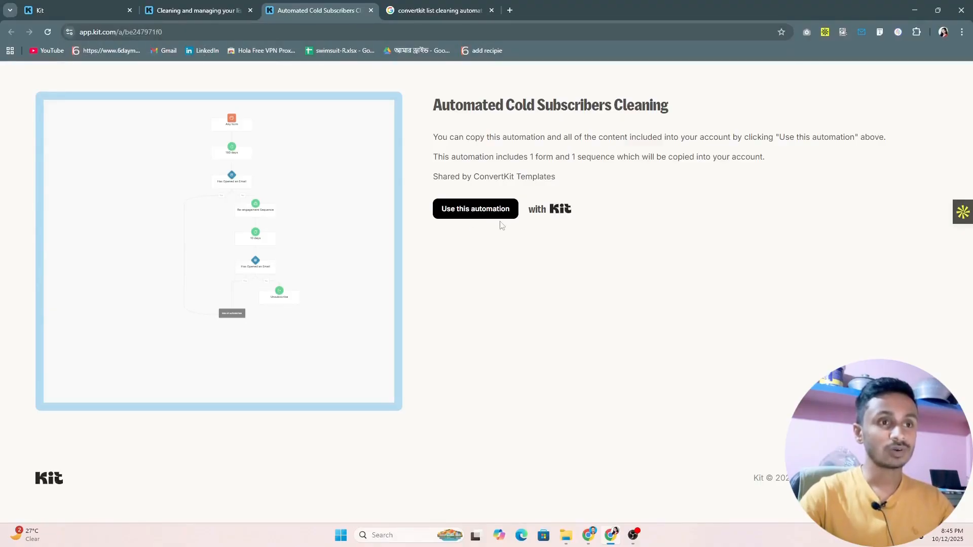
Copy the shared Automated Cold Subscribers Cleaning automation into the Kit account.
click(470, 213)
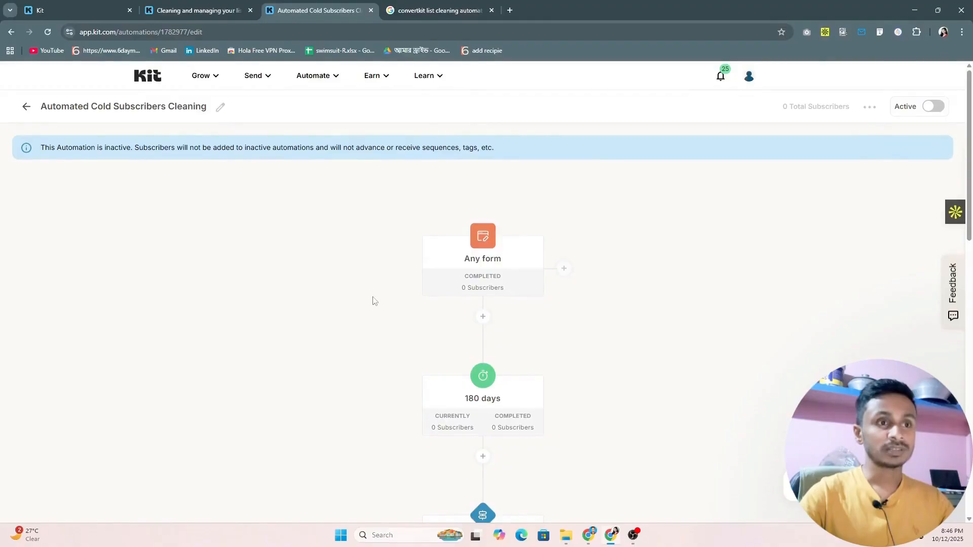
scroll(366, 294, down, 15)
scroll(378, 292, up, 6)
scroll(378, 292, up, 8)
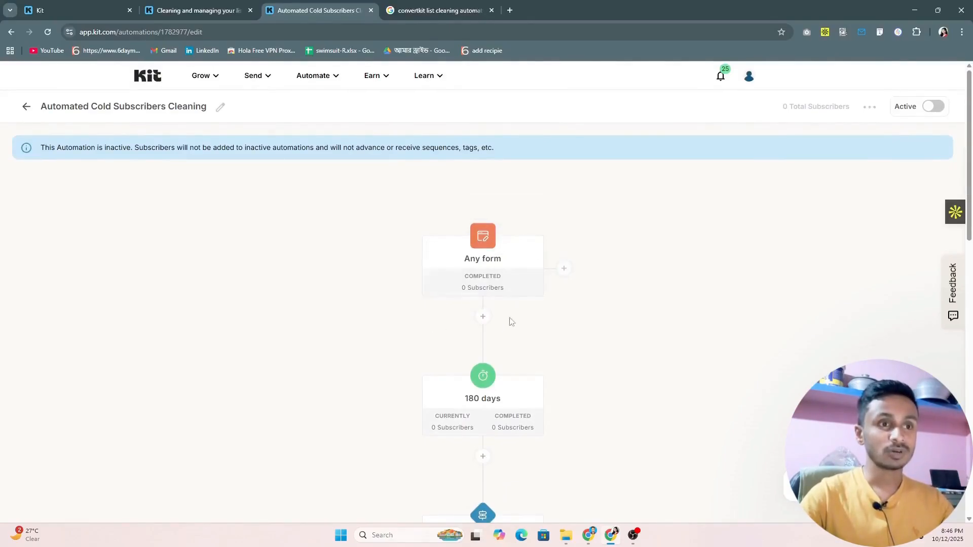
Review the form choices of the automation's entry event, keeping Any form selected.
click(481, 237)
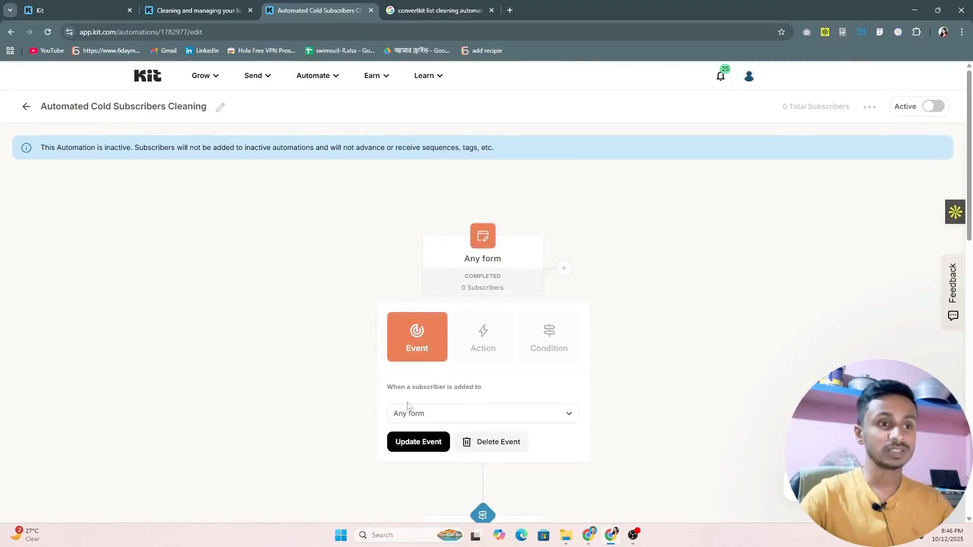
click(411, 419)
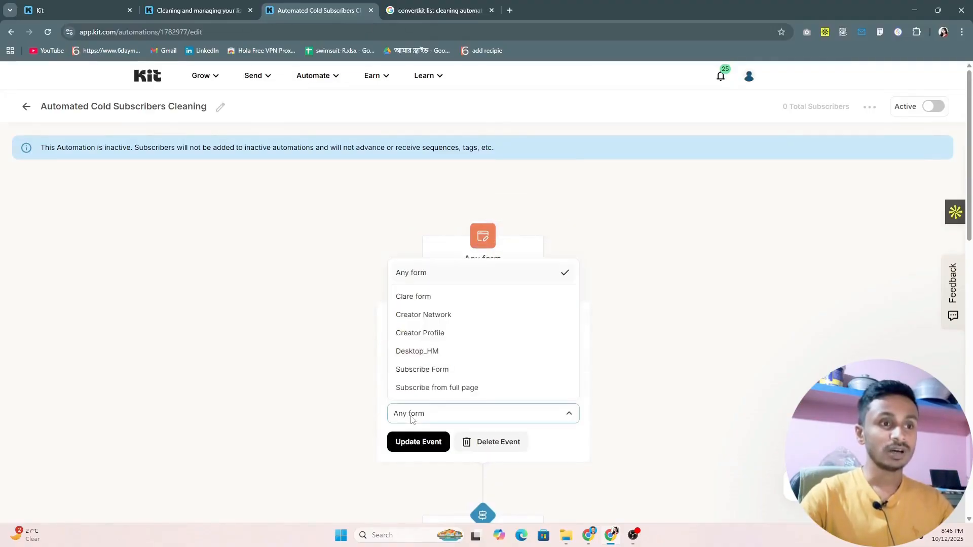
click(423, 278)
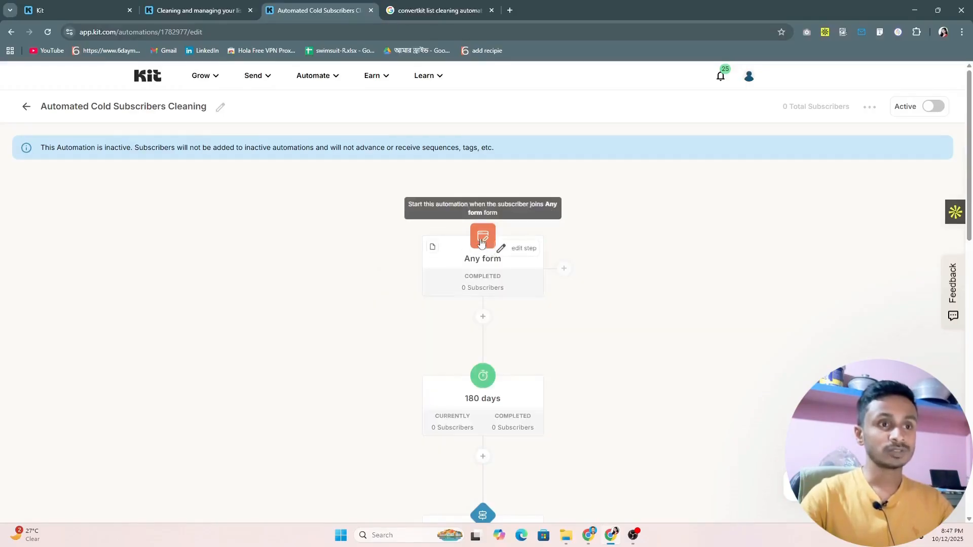
click(481, 242)
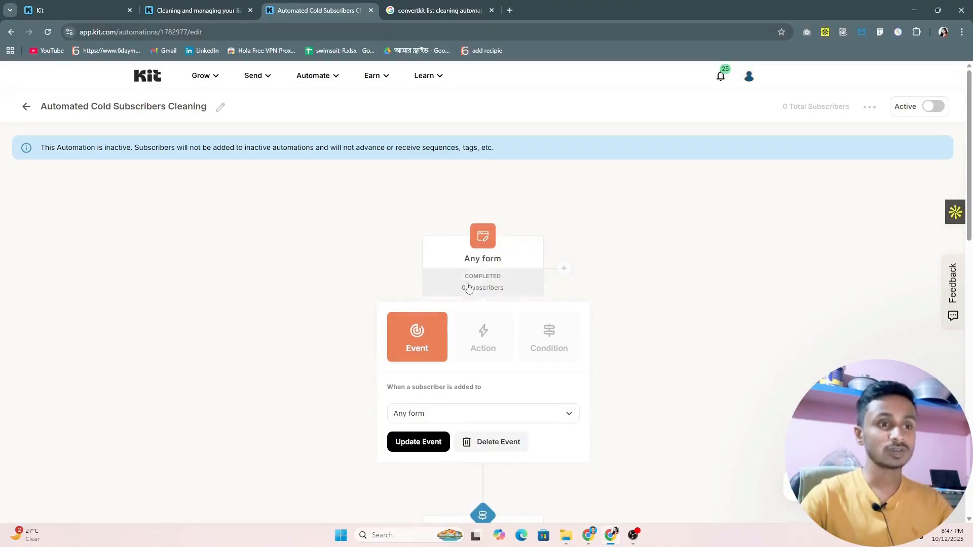
click(461, 255)
Examine the settings of the Has Opened an Email condition that follows the 180-day delay.
scroll(439, 242, down, 2)
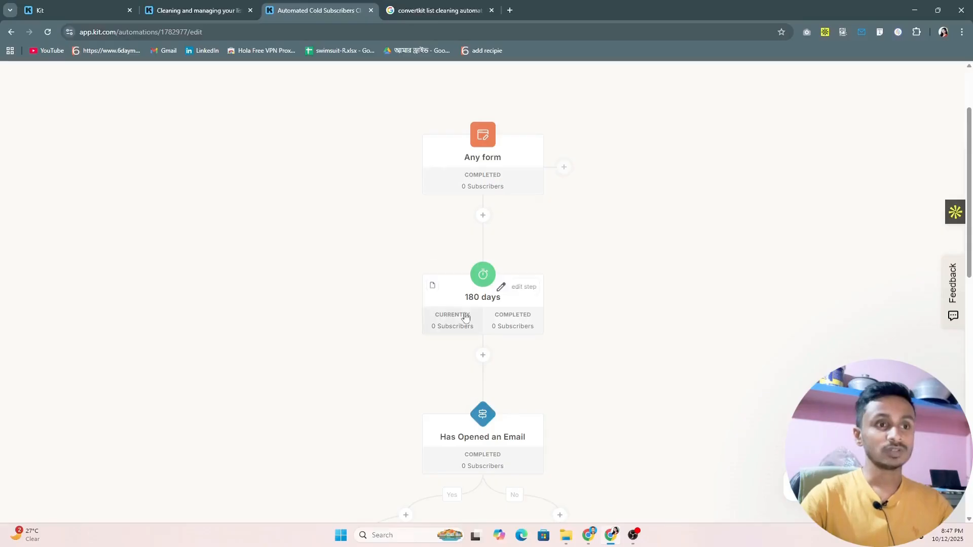
scroll(458, 221, down, 4)
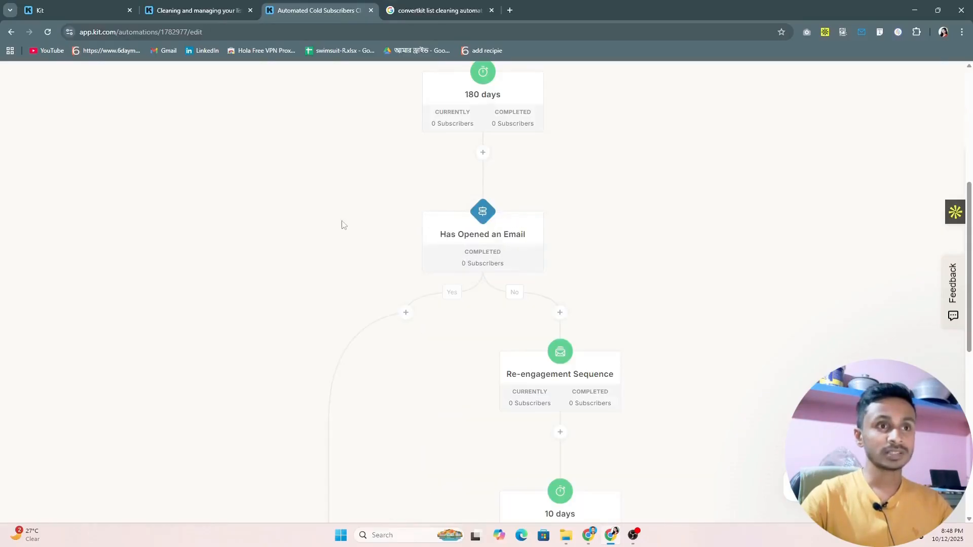
mouse_move(497, 226)
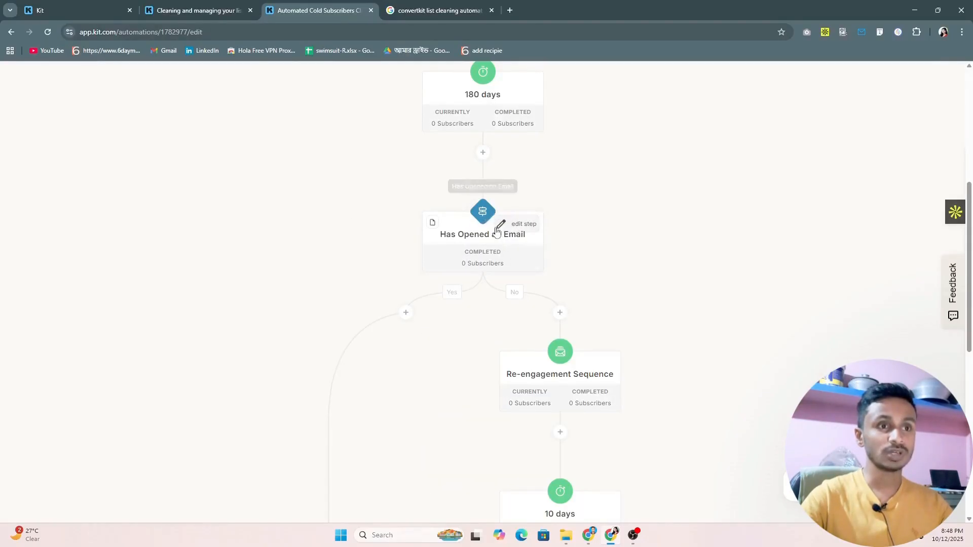
click(508, 230)
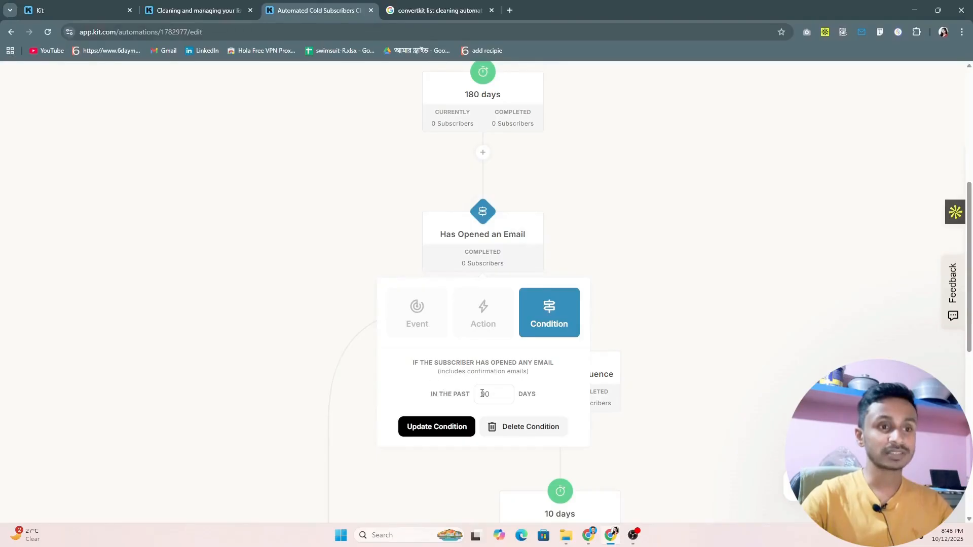
click(415, 381)
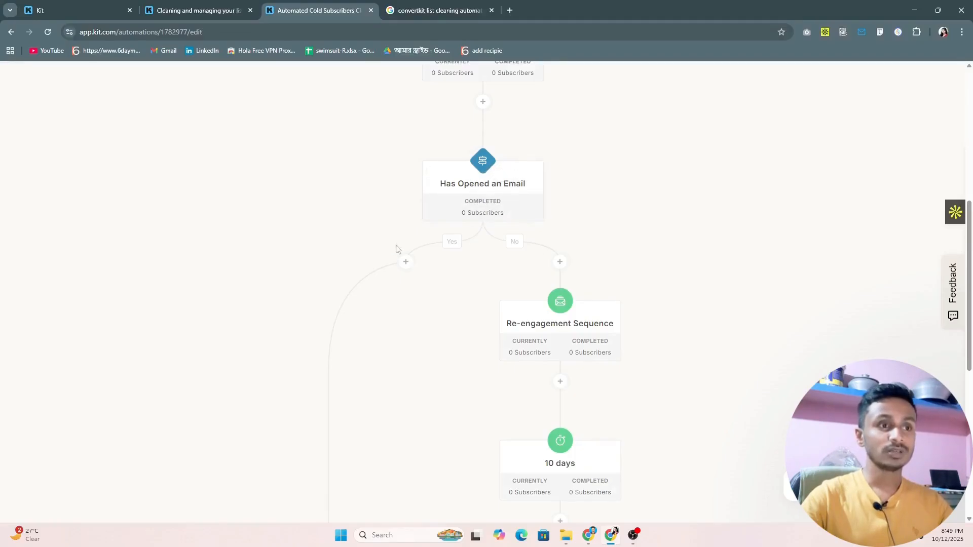
Examine both branches of the first Has Opened an Email condition and the settings of the Re-engagement Sequence action.
scroll(362, 243, down, 8)
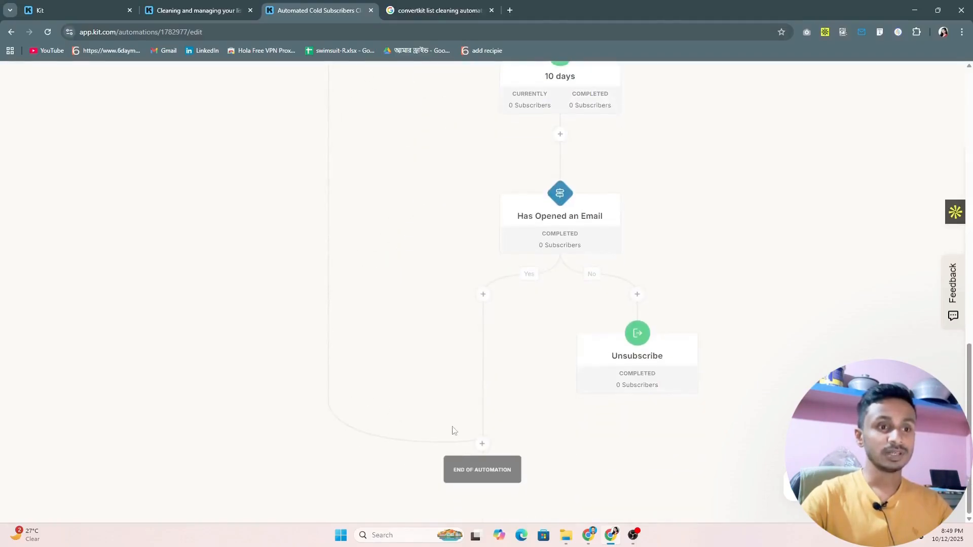
scroll(362, 263, up, 10)
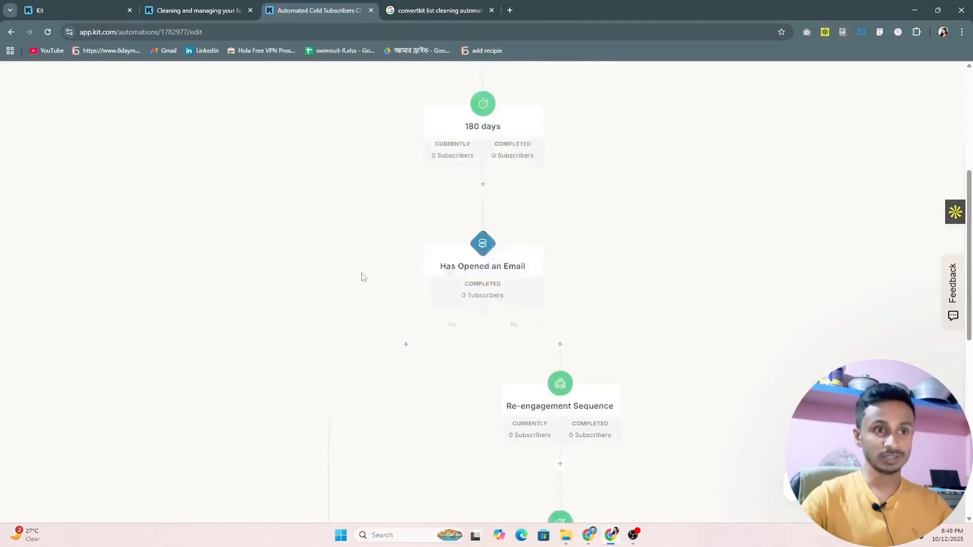
scroll(340, 248, down, 3)
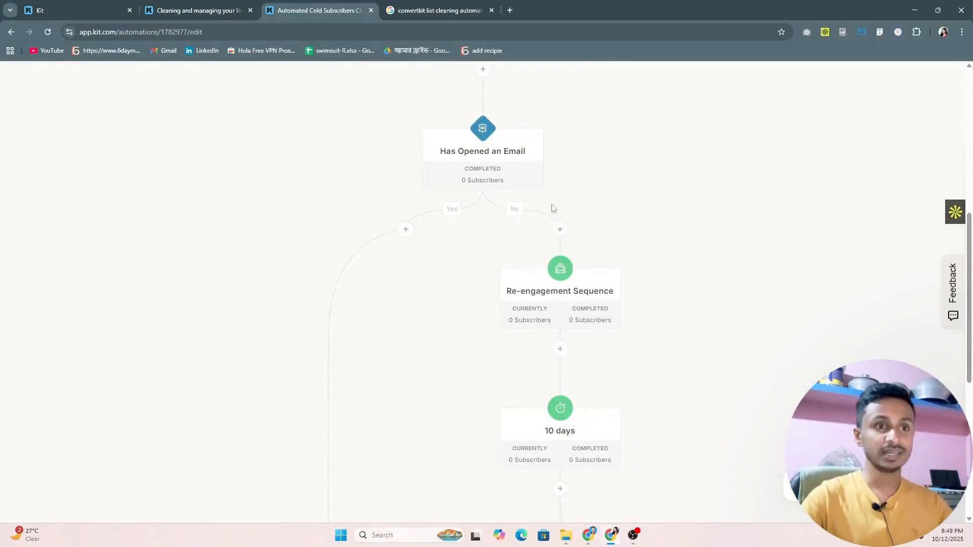
scroll(583, 276, down, 1)
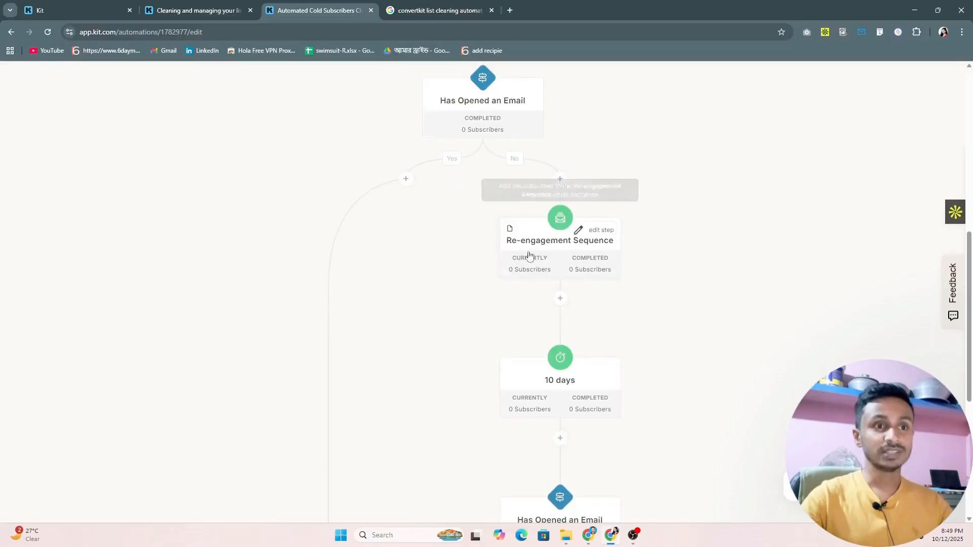
scroll(586, 245, down, 1)
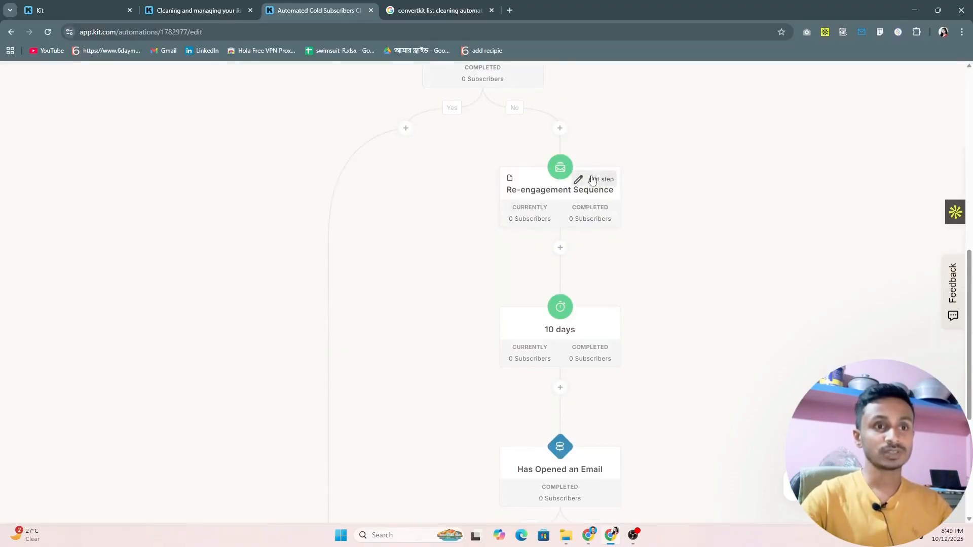
click(595, 181)
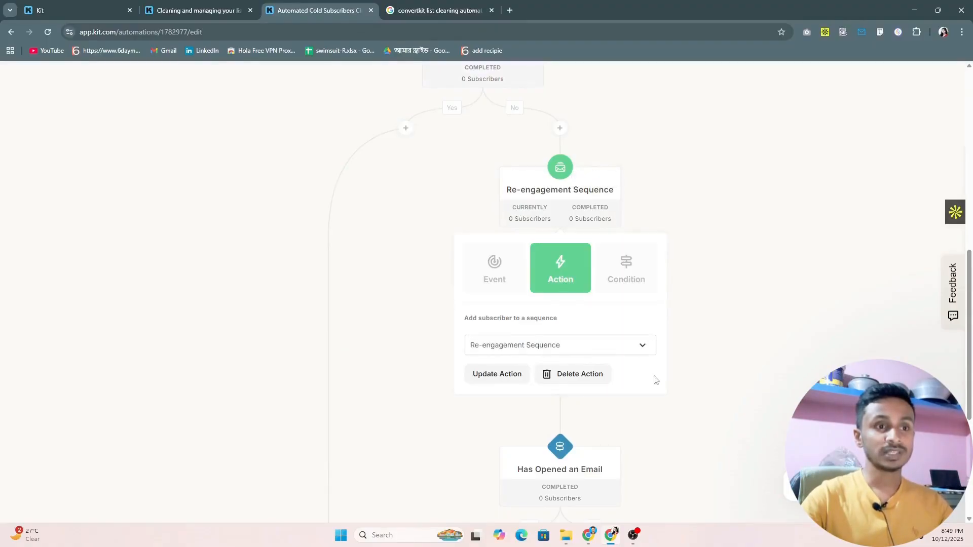
click(604, 346)
click(591, 327)
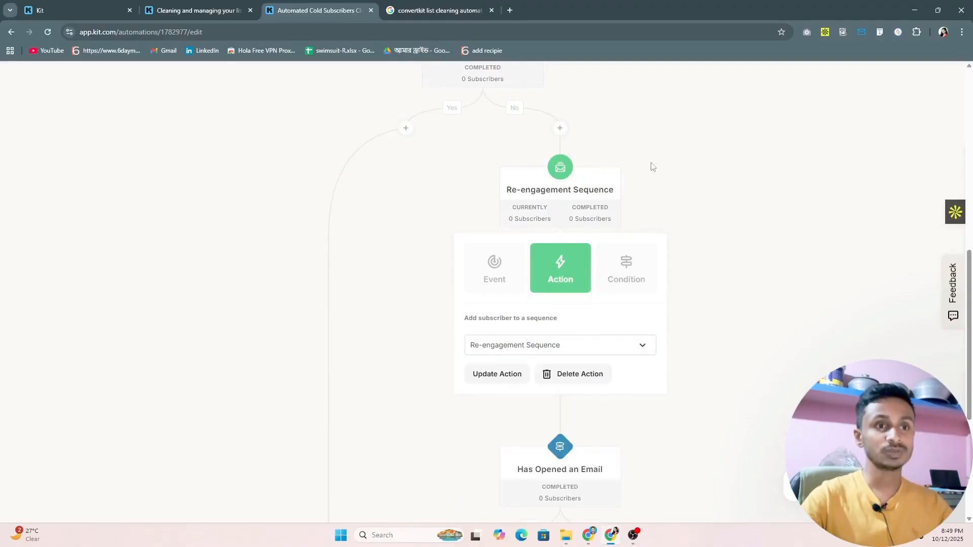
click(571, 191)
Examine the 10-day delay after the Re-engagement Sequence and the settings of the second Has Opened an Email condition.
scroll(519, 235, down, 2)
scroll(470, 191, up, 2)
scroll(485, 221, up, 2)
scroll(507, 223, down, 3)
scroll(508, 224, down, 1)
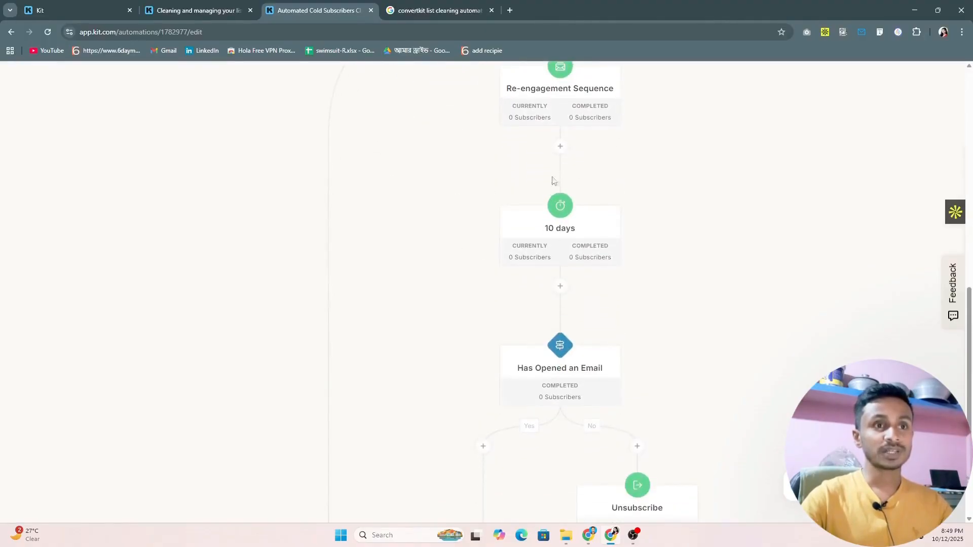
scroll(540, 128, up, 2)
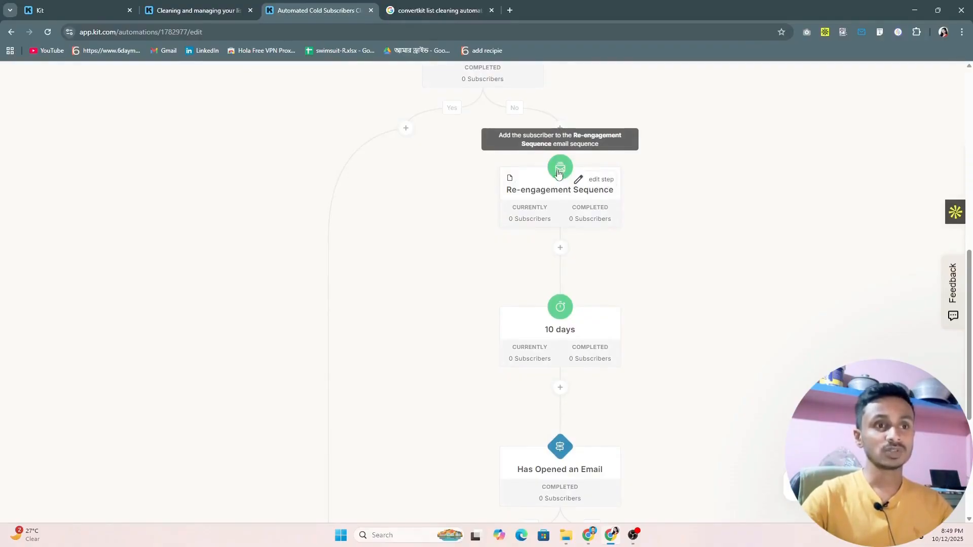
scroll(557, 174, down, 3)
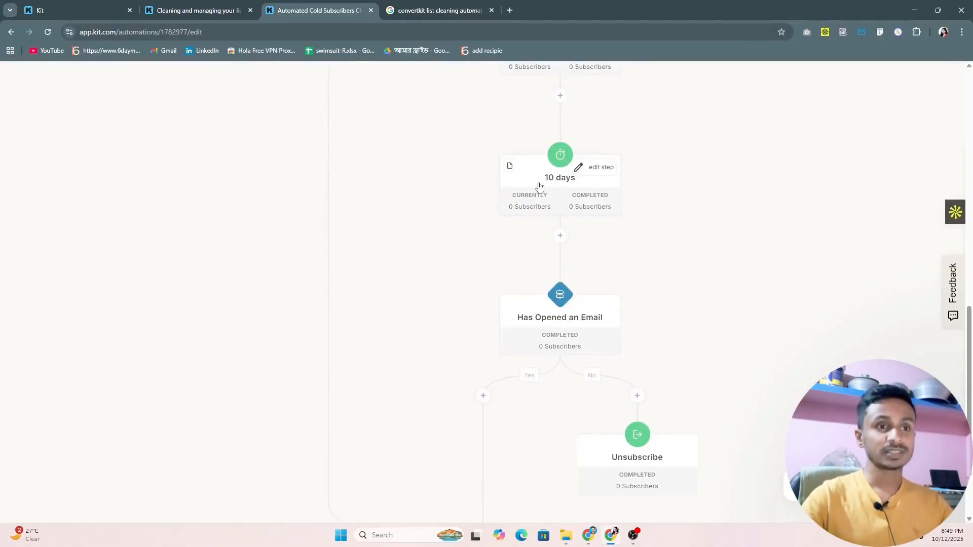
scroll(539, 186, down, 2)
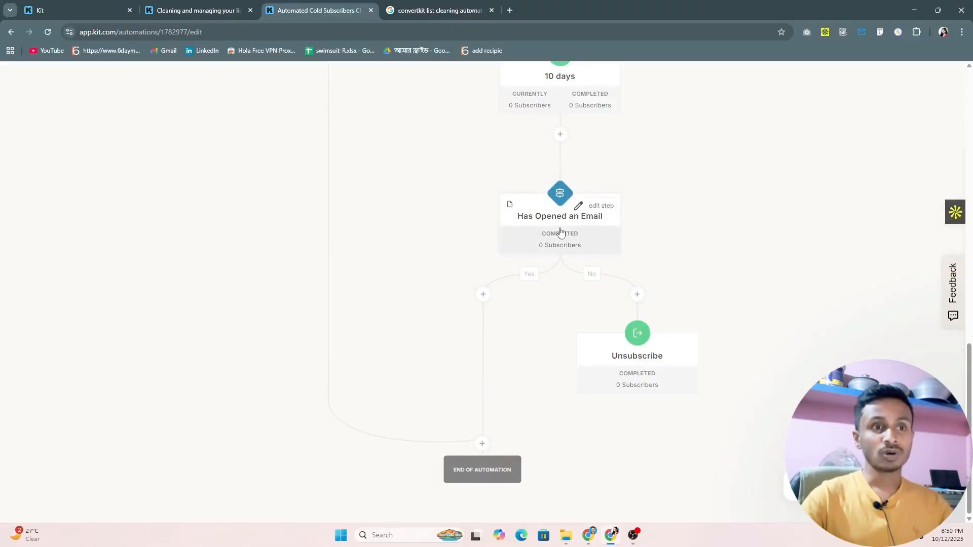
click(580, 206)
drag(565, 376, 559, 376)
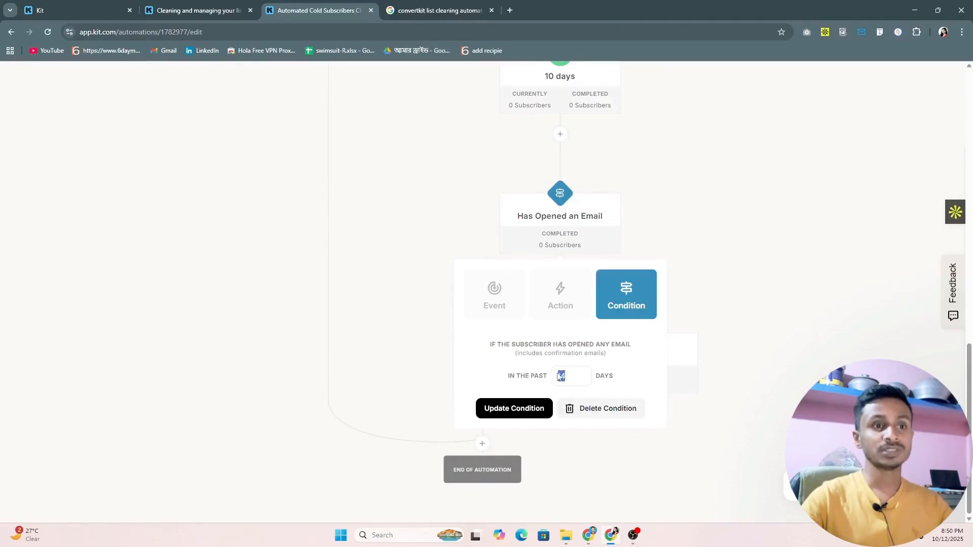
click(630, 235)
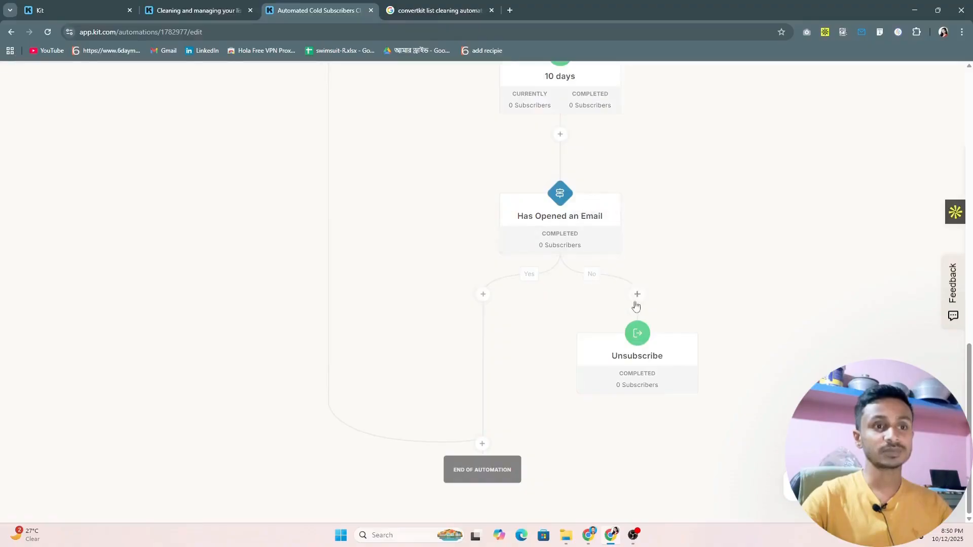
Delete the Unsubscribe action from the No branch of the second Has Opened an Email condition.
mouse_move(614, 364)
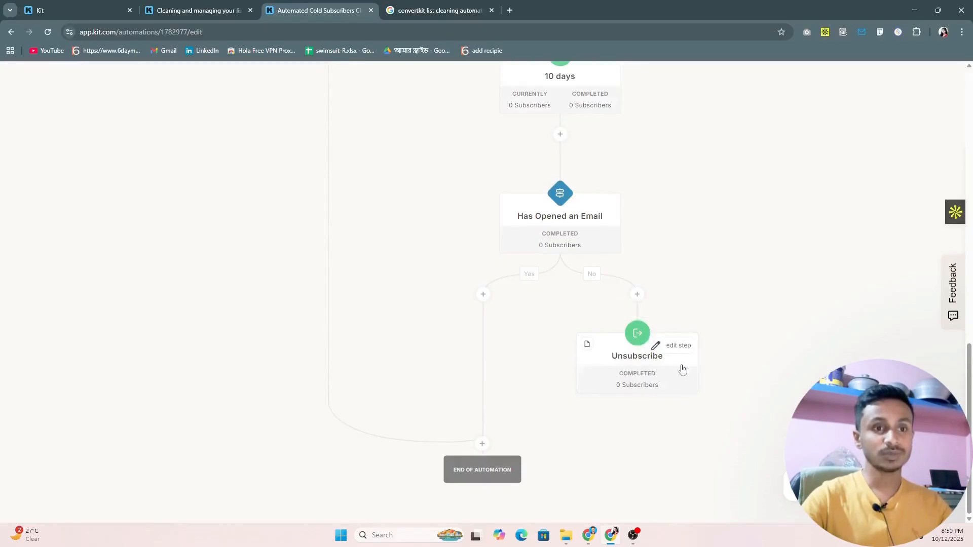
click(666, 347)
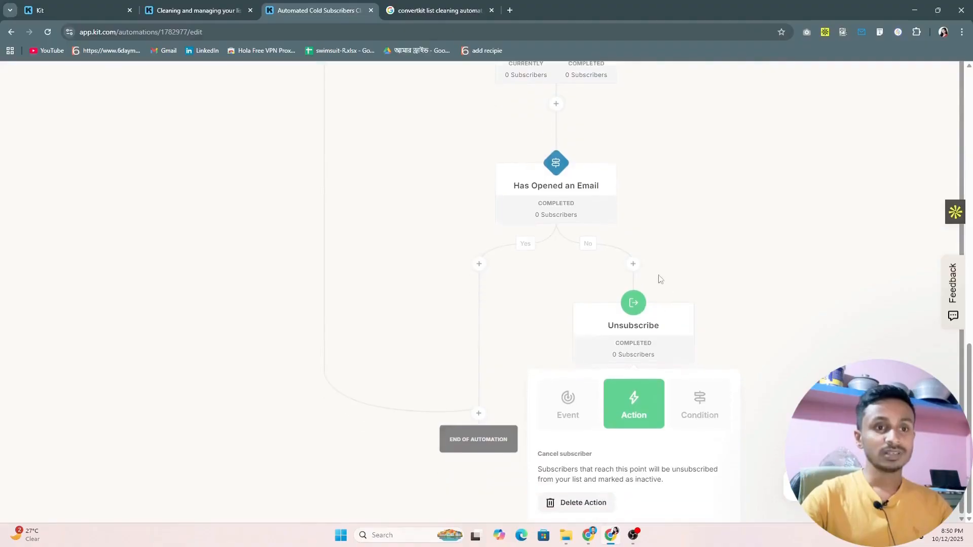
right_click(656, 330)
click(656, 330)
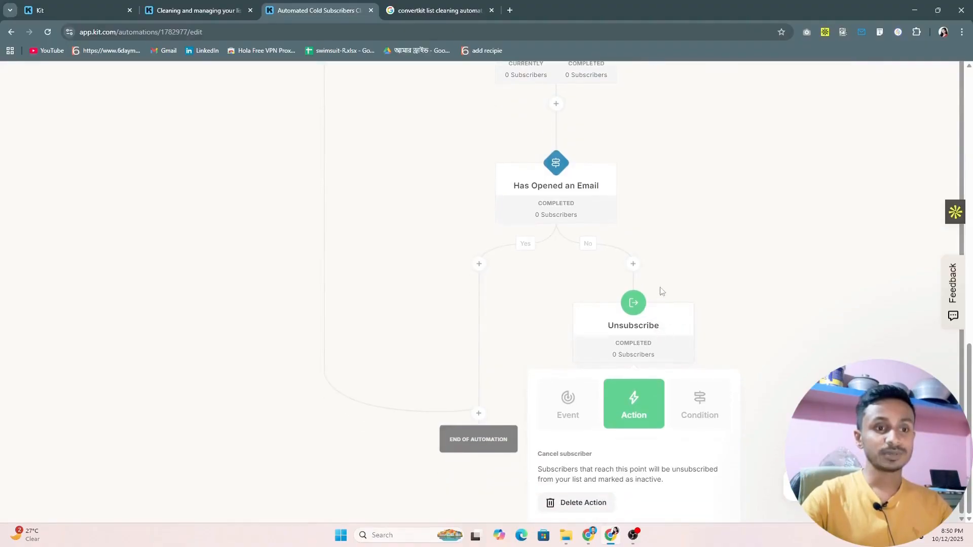
click(577, 504)
click(469, 352)
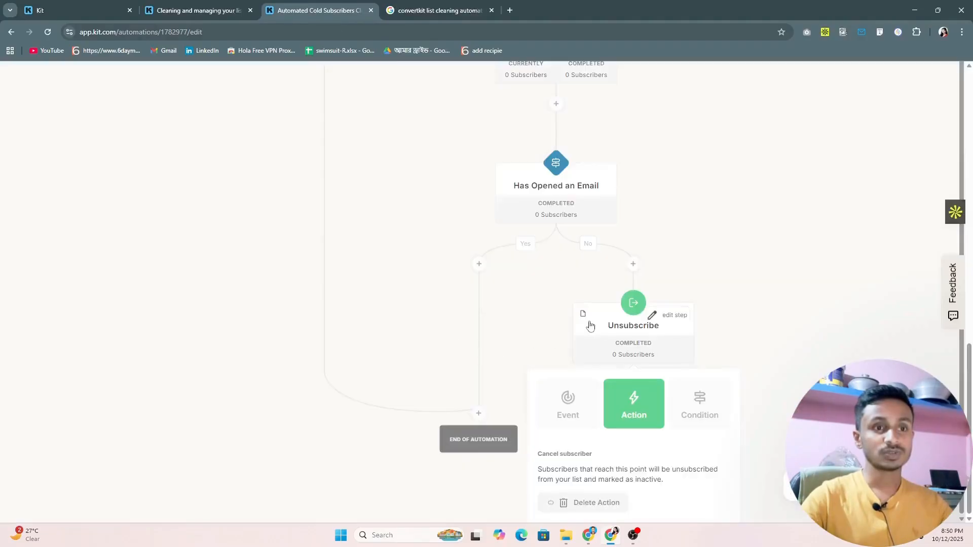
scroll(552, 340, down, 10)
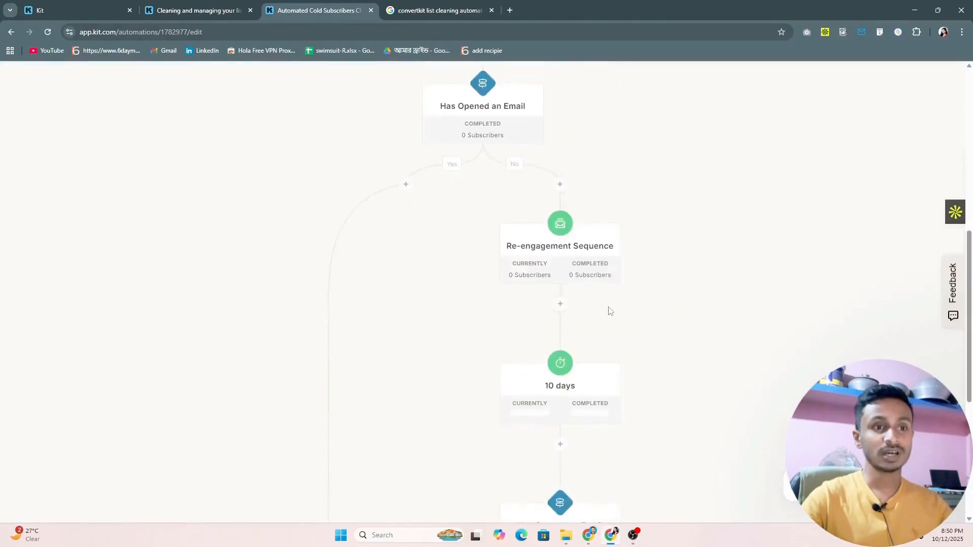
scroll(567, 342, down, 2)
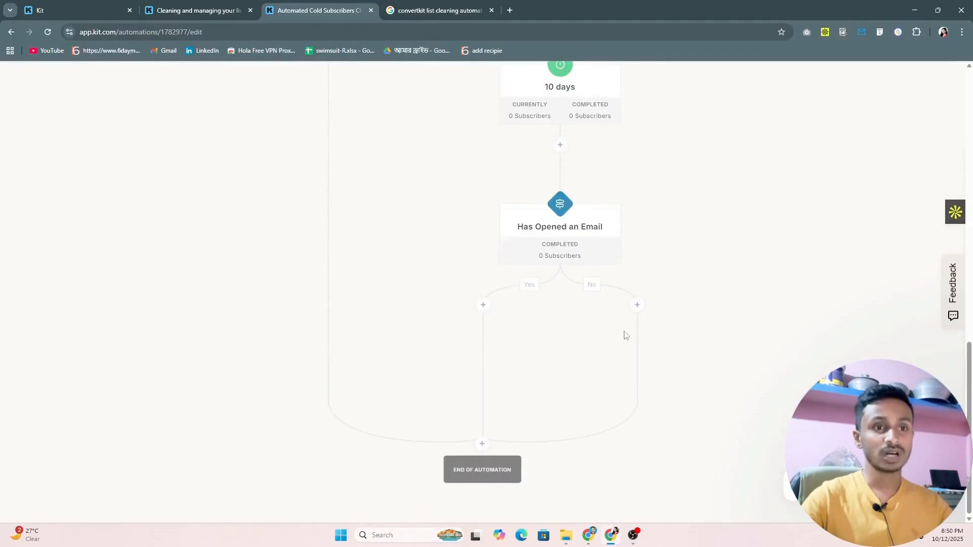
Add an action to the No branch of the second Has Opened an Email condition that adds subscribers to the Inactive Subscribers tag.
click(636, 305)
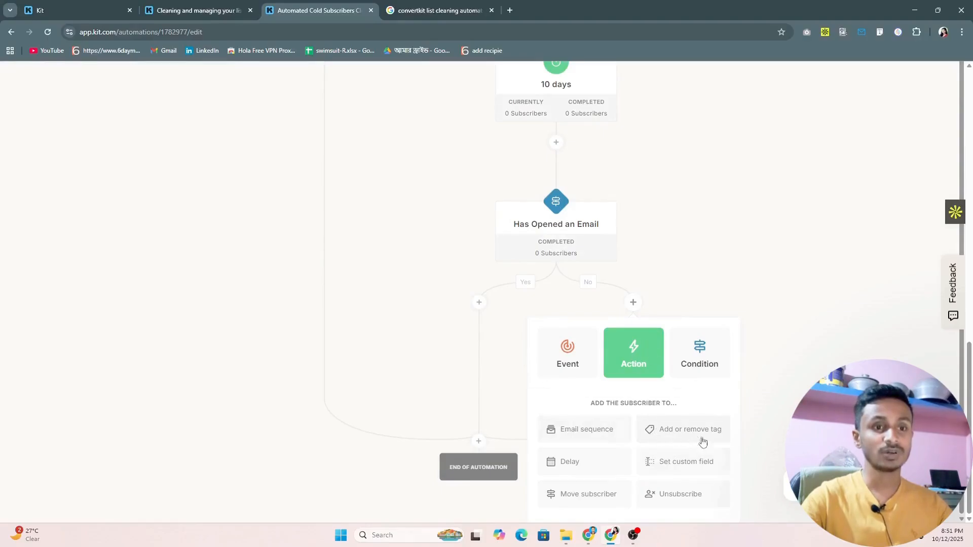
click(685, 434)
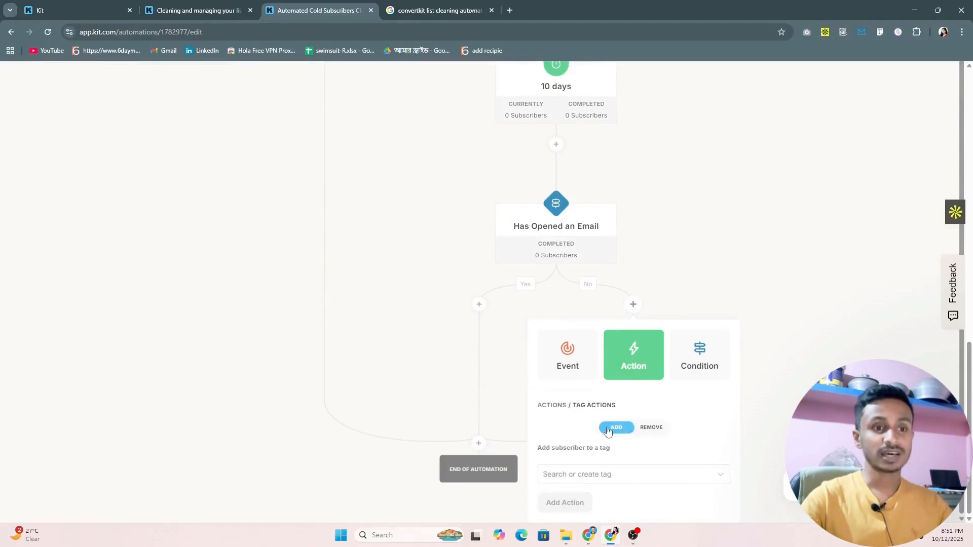
click(604, 476)
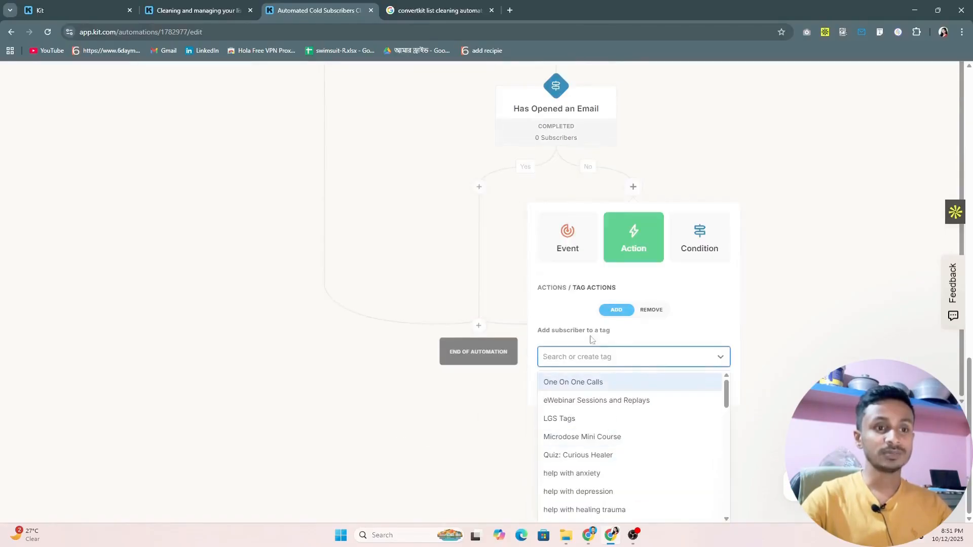
scroll(587, 432, down, 10)
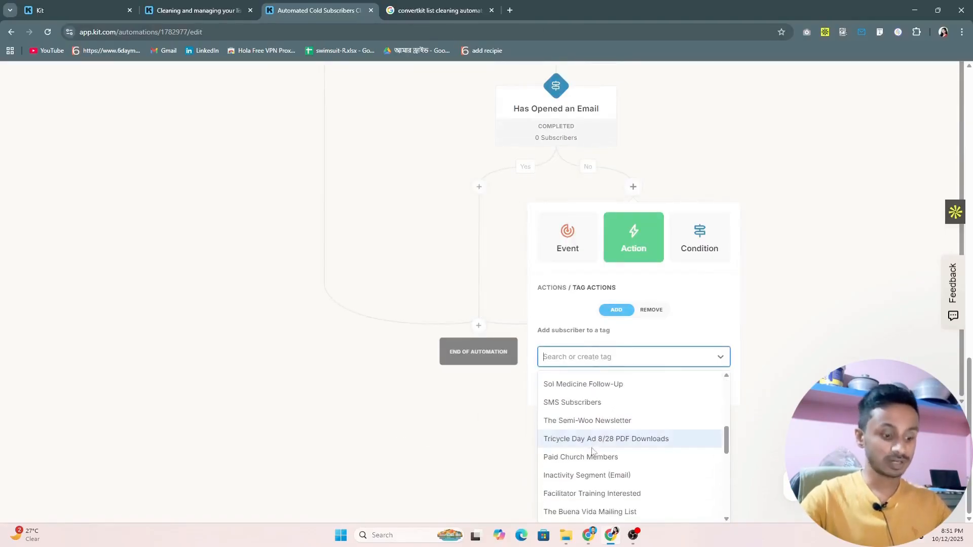
text(ina)
click(590, 493)
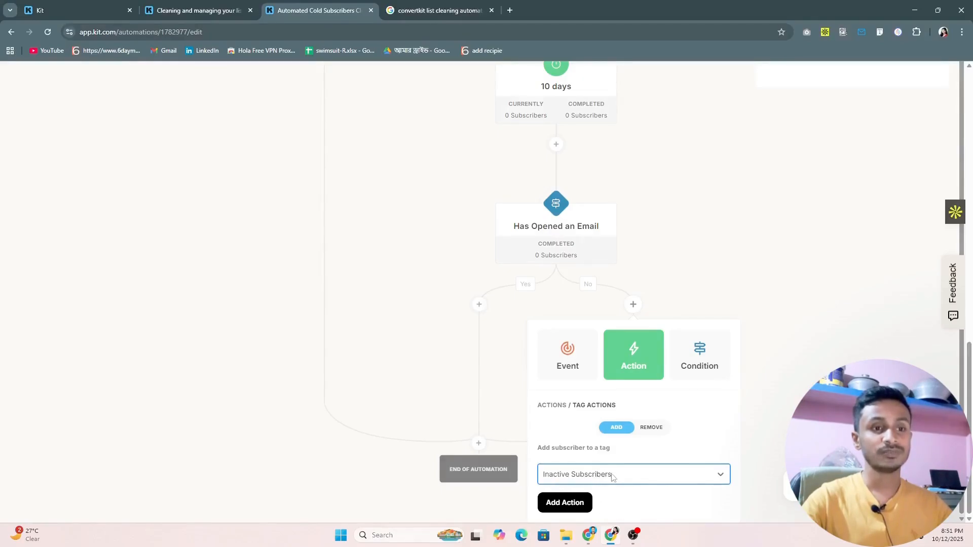
click(571, 504)
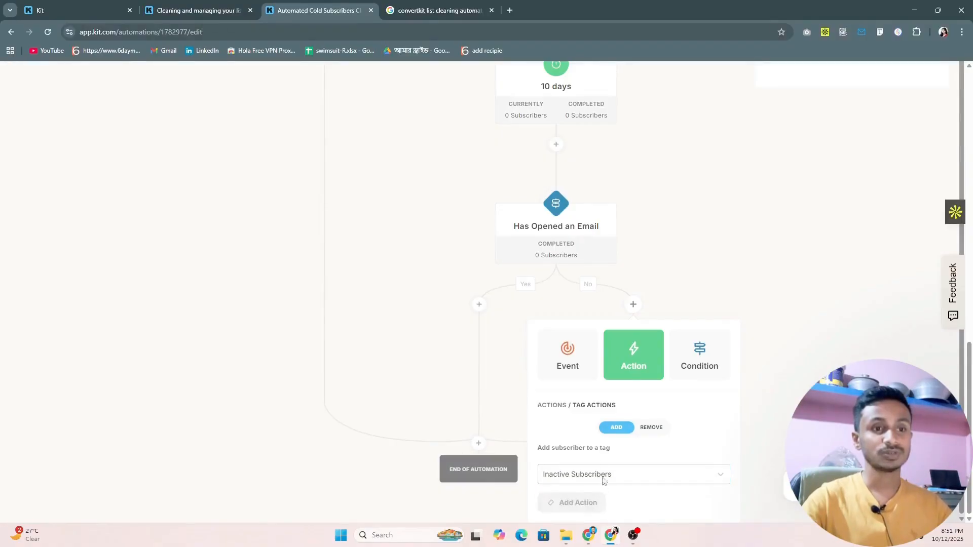
scroll(563, 306, down, 11)
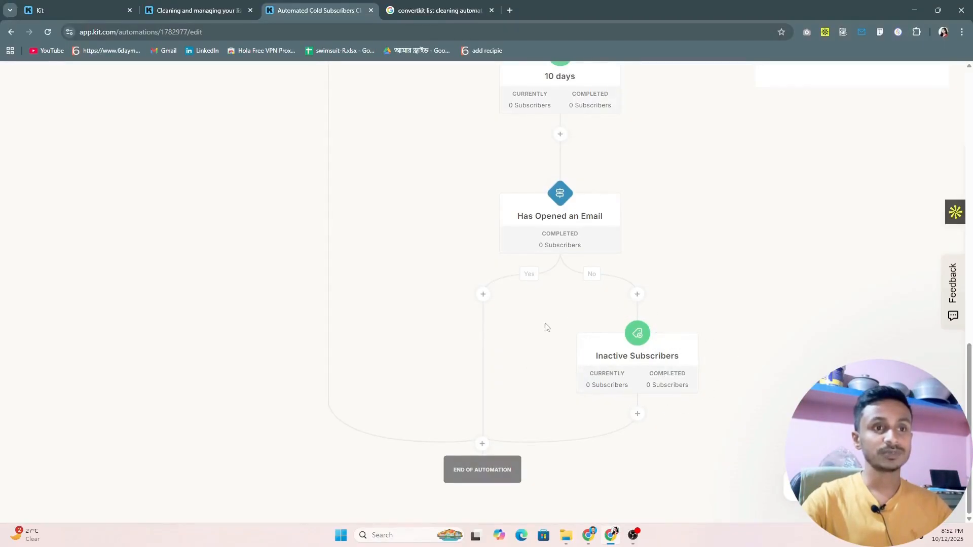
Review the whole automation from the Any form trigger through the 180-day delay and Re-engagement Sequence to the Inactive Subscribers tag action.
scroll(572, 319, up, 10)
scroll(653, 311, up, 5)
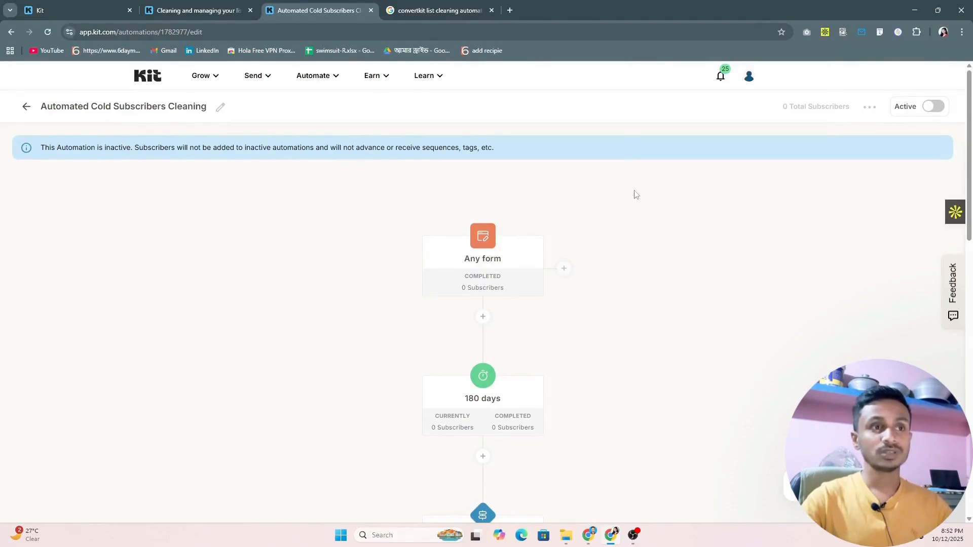
scroll(633, 199, down, 7)
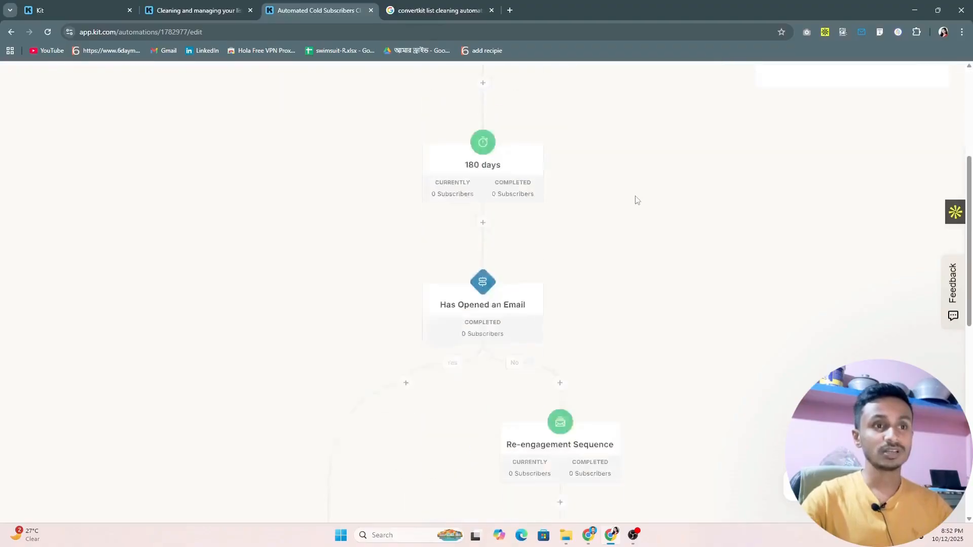
scroll(636, 201, up, 7)
scroll(649, 209, down, 12)
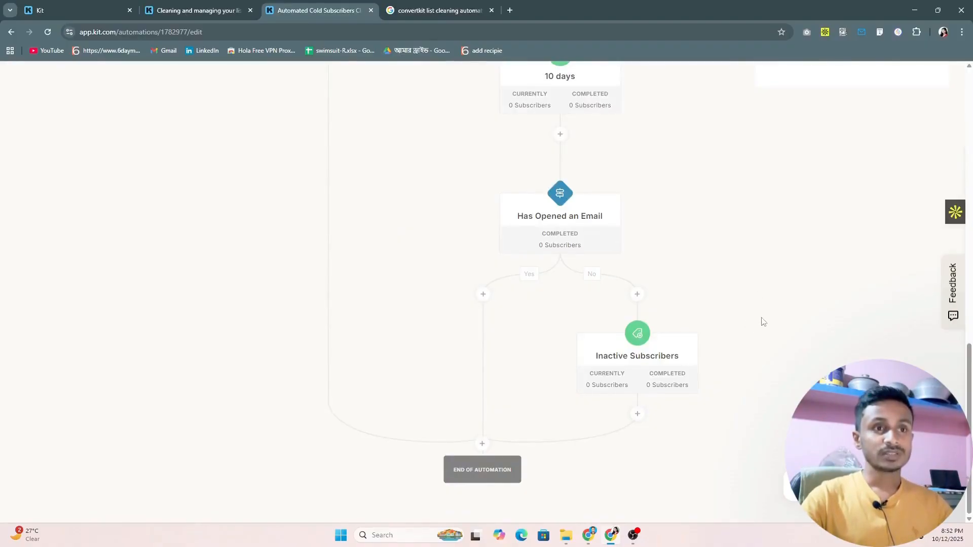
scroll(741, 311, up, 13)
scroll(731, 308, down, 7)
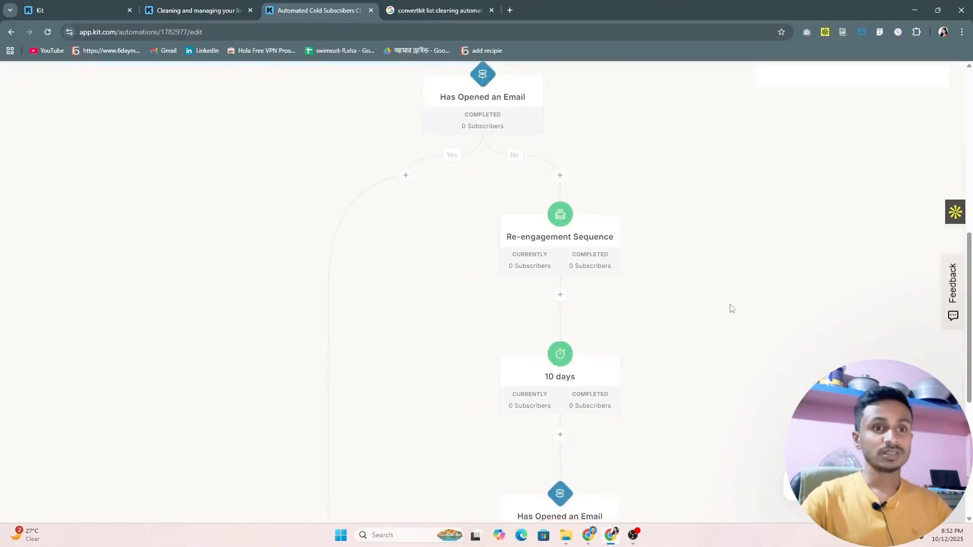
scroll(731, 308, down, 6)
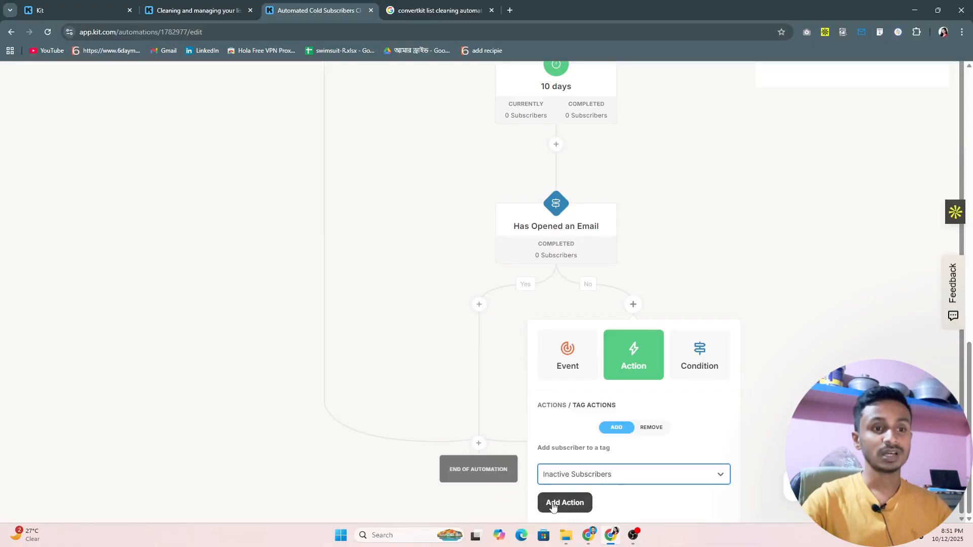
Insert the prepared Inactive Subscribers tag action into the No branch below the second Has Opened an Email condition.
click(571, 504)
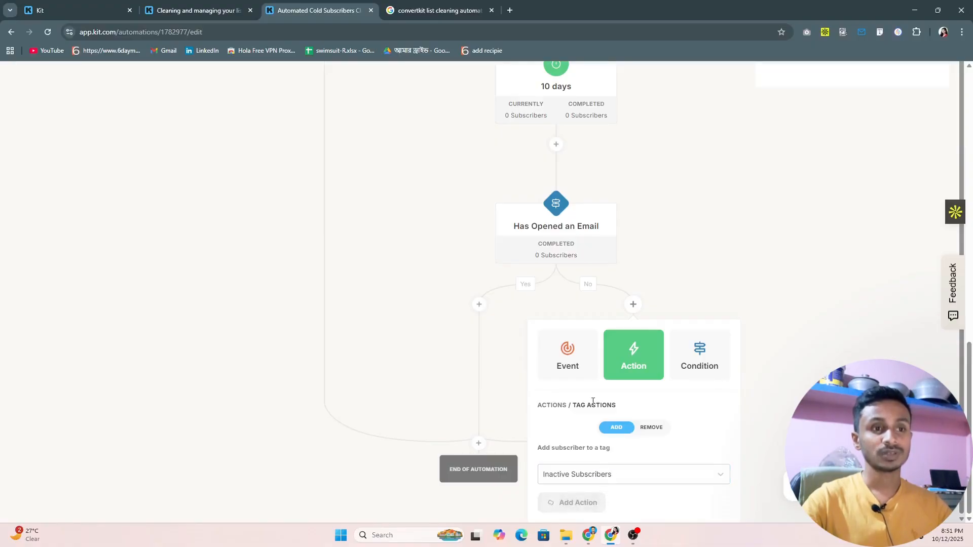
scroll(562, 304, down, 10)
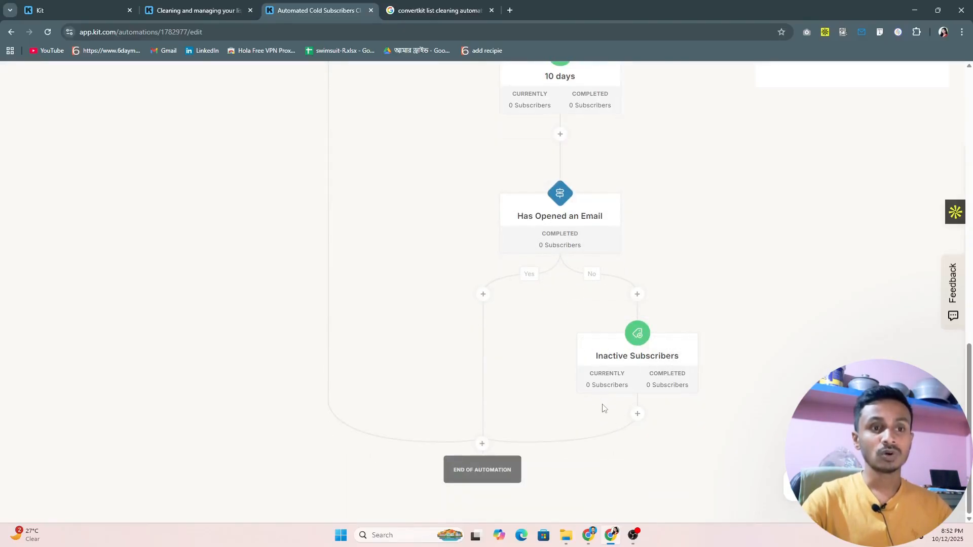
mouse_move(646, 368)
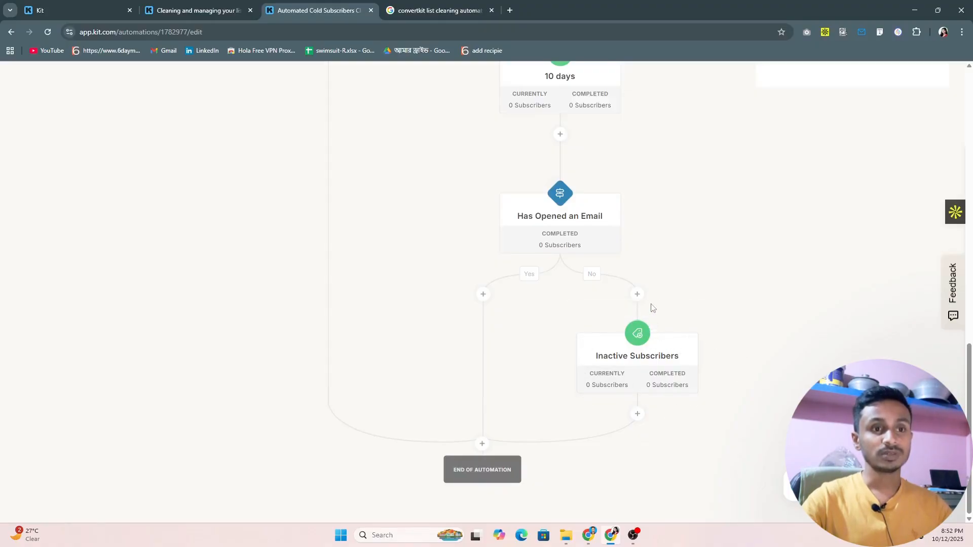
Examine the complete cold-subscriber workflow, from its entry trigger and delays through both email-open conditions to the final tag action.
scroll(621, 347, up, 10)
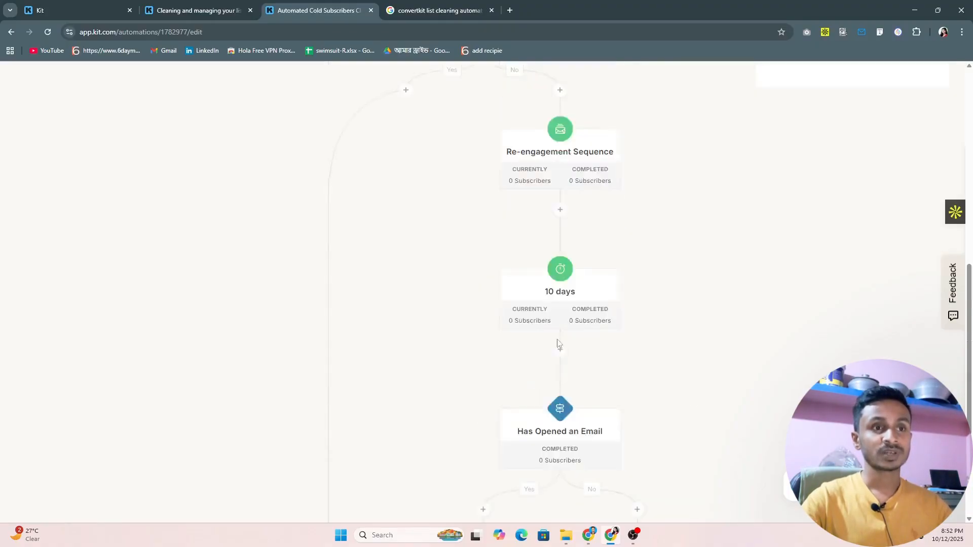
scroll(621, 347, up, 5)
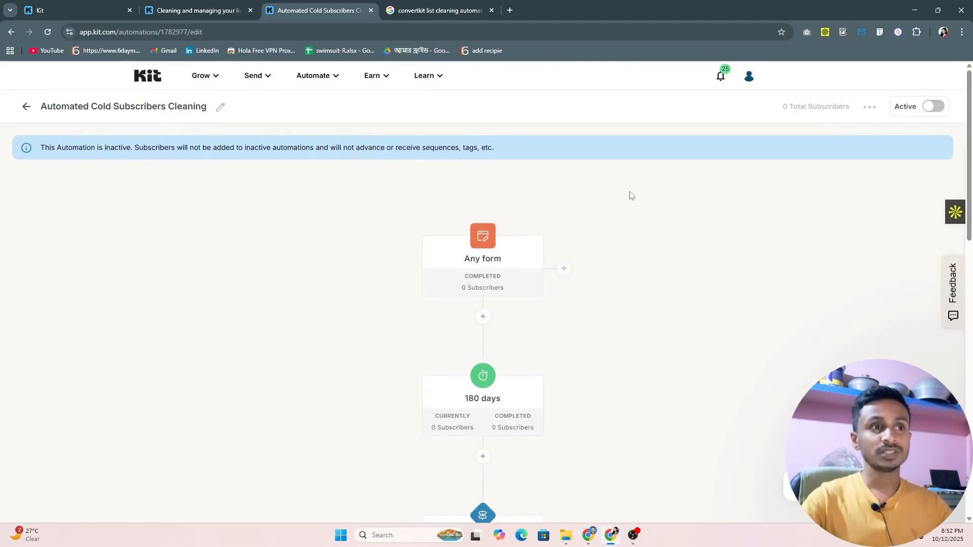
scroll(631, 197, down, 7)
scroll(636, 205, up, 4)
scroll(641, 209, up, 3)
scroll(650, 208, down, 12)
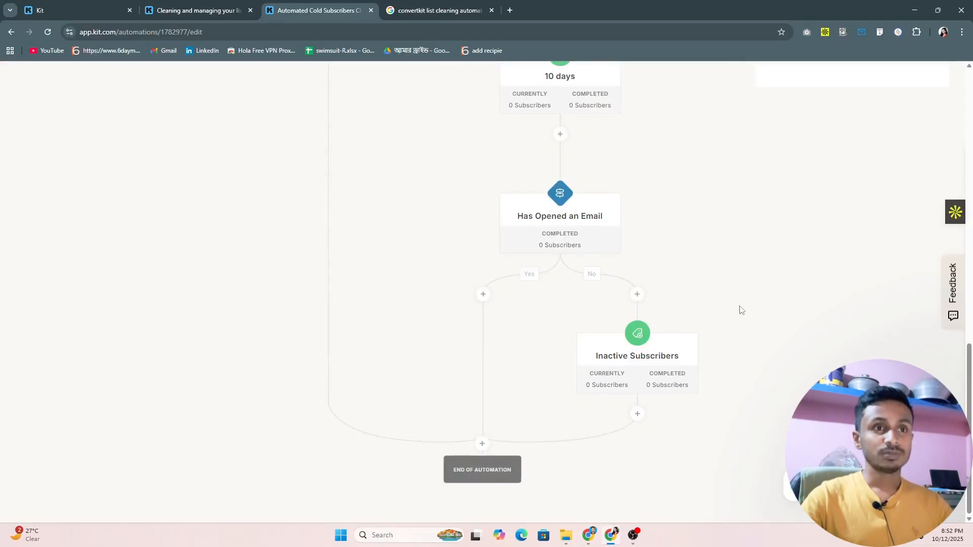
scroll(740, 313, up, 8)
scroll(732, 309, down, 8)
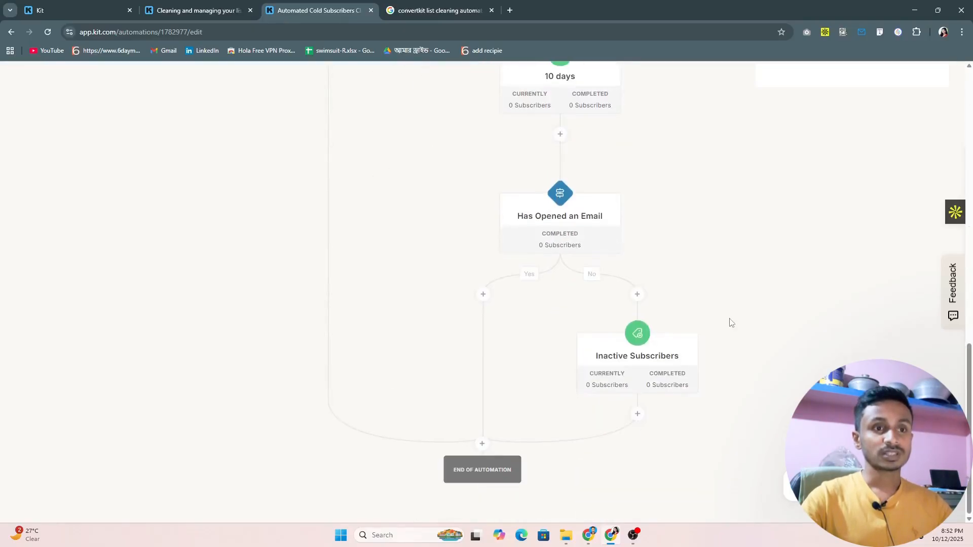